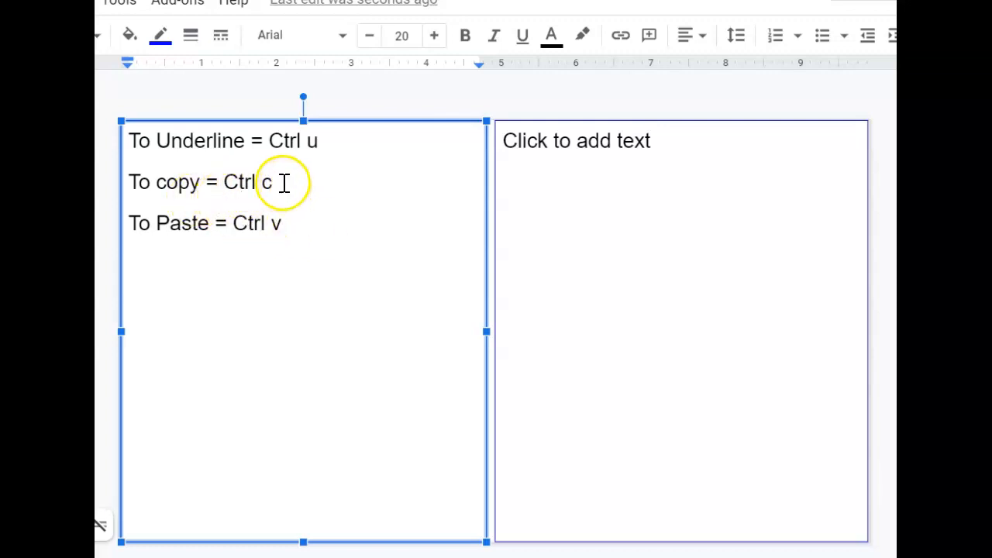
Add "Fraction = numerator" with "numerator" underlined and "Denominator" aligned beneath it, below the "To Paste = Ctrl v" line.
left_click(307, 231)
key("Return")
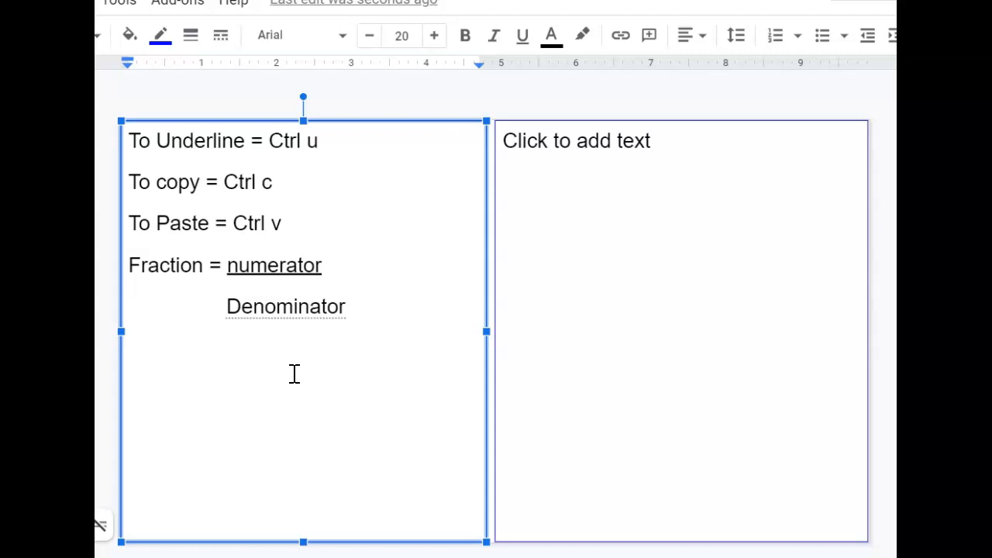
Set a custom line spacing of 0.3 for the empty text box beside the shortcut notes.
left_click(569, 170)
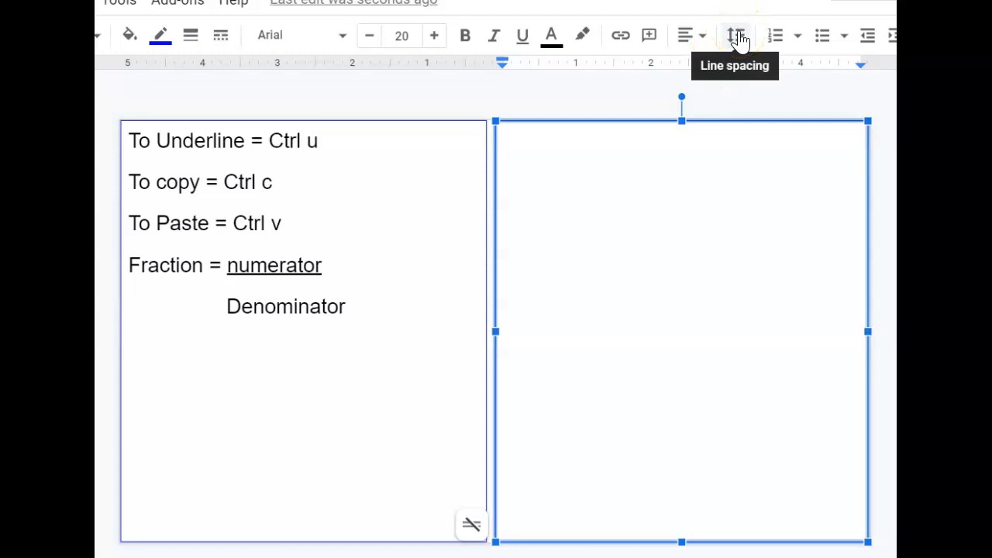
left_click(738, 36)
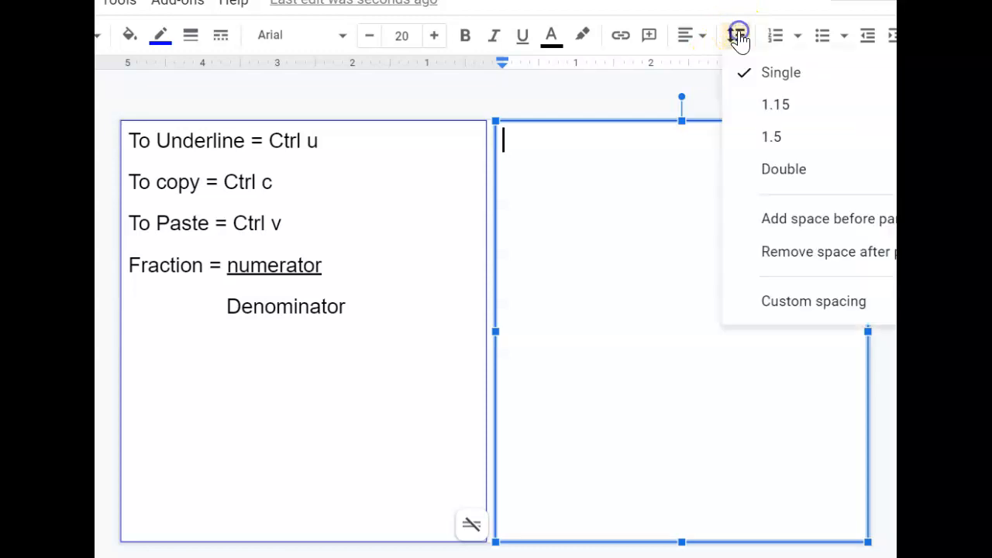
left_click(790, 303)
left_click(340, 234)
key("BackSpace")
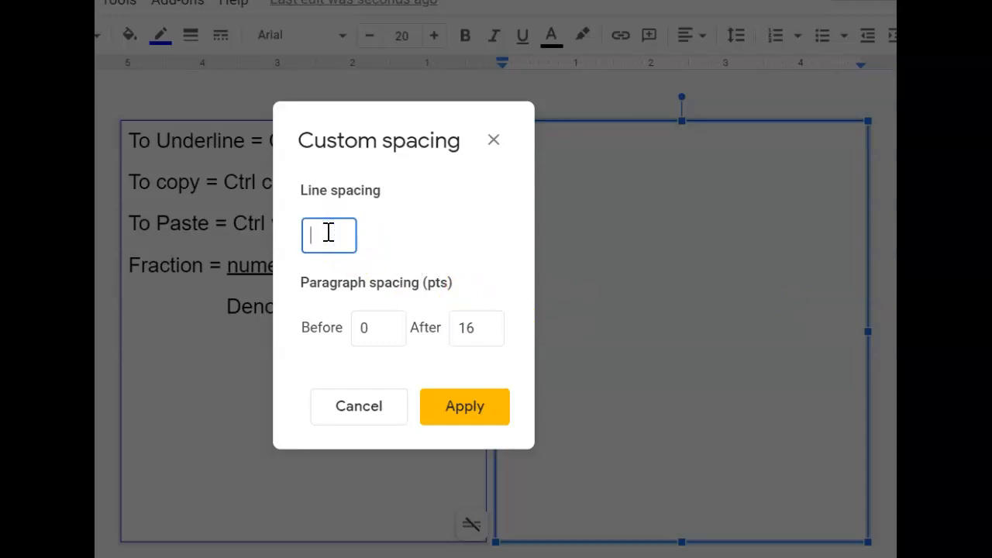
type("0.3")
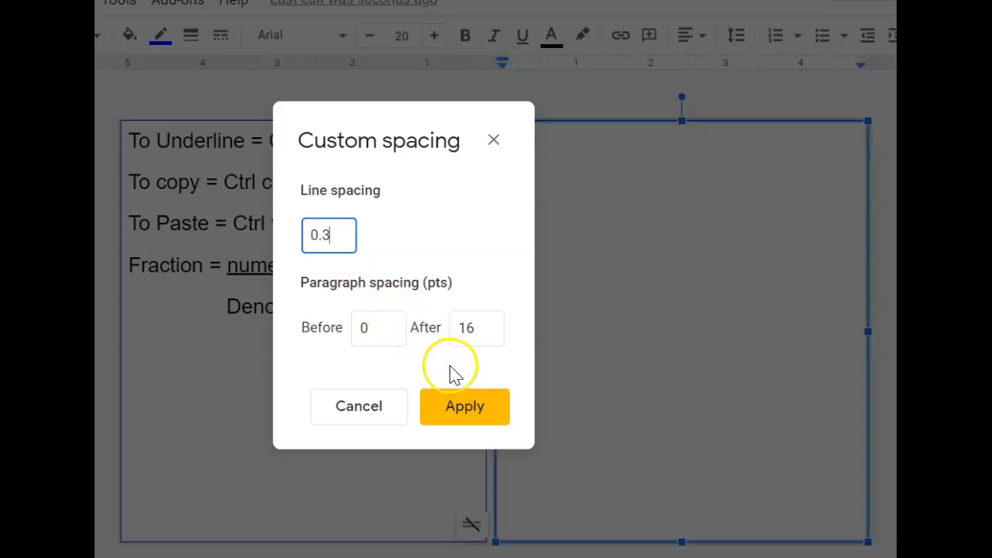
left_click(460, 410)
Enter "Fraction = numerator" in the empty text box, underlining only "numerator".
left_click(524, 225)
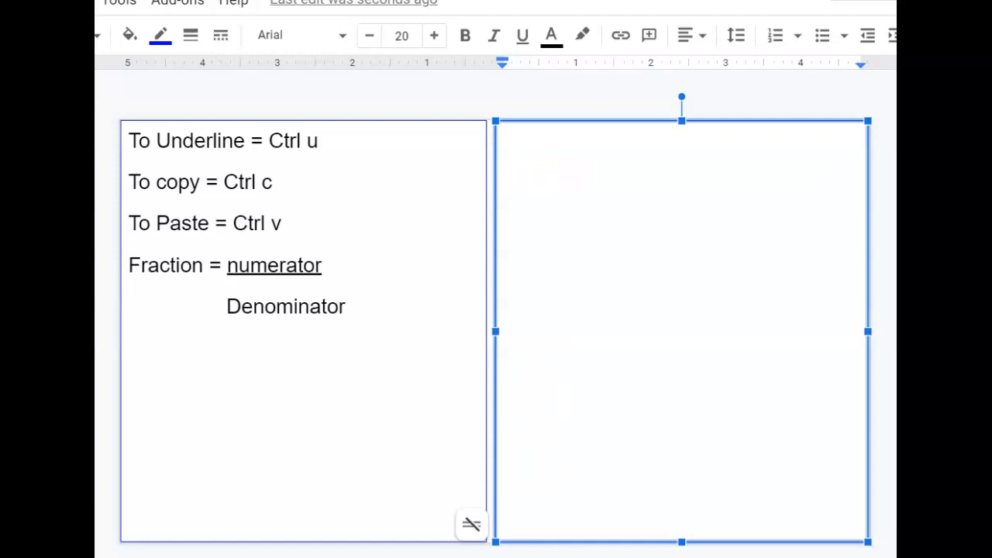
type("fraction=")
key("BackSpace")
type("=")
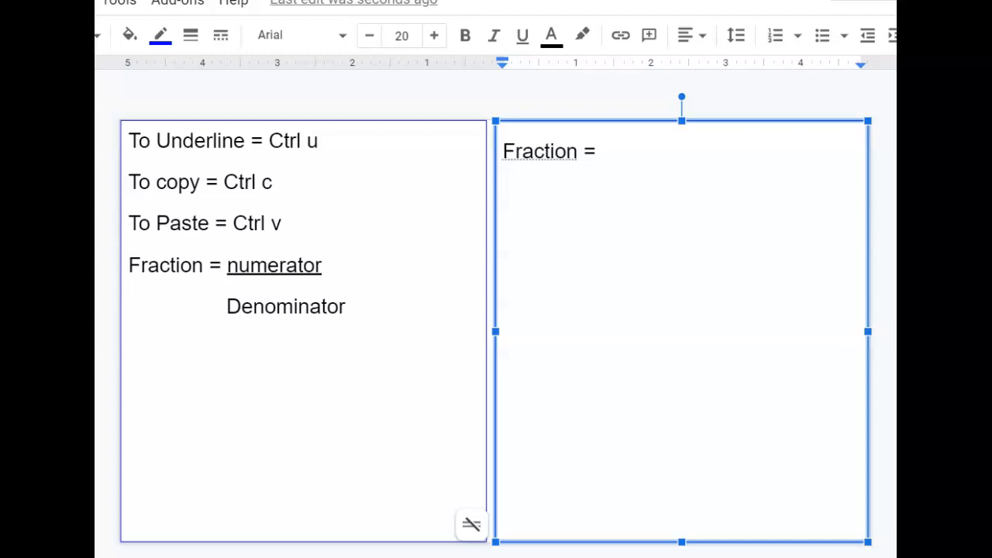
key("ctrl+u")
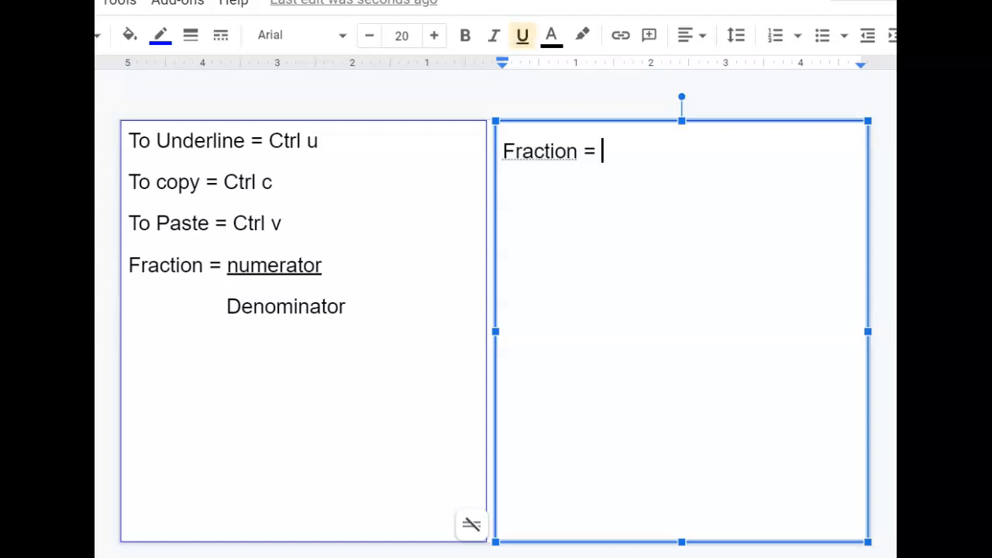
type("numerator")
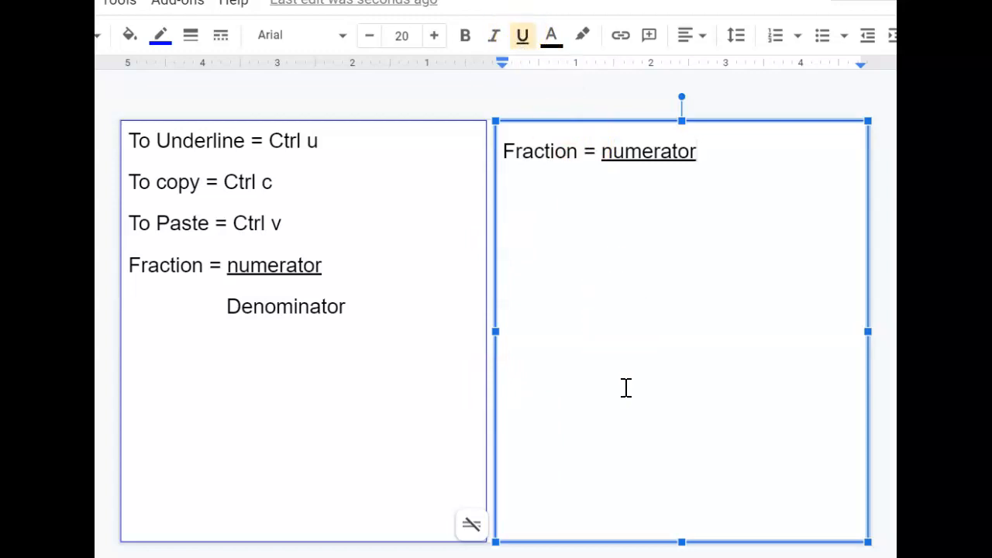
Add "Denominator" without underline on the next line, aligned beneath "numerator".
key("ctrl+u")
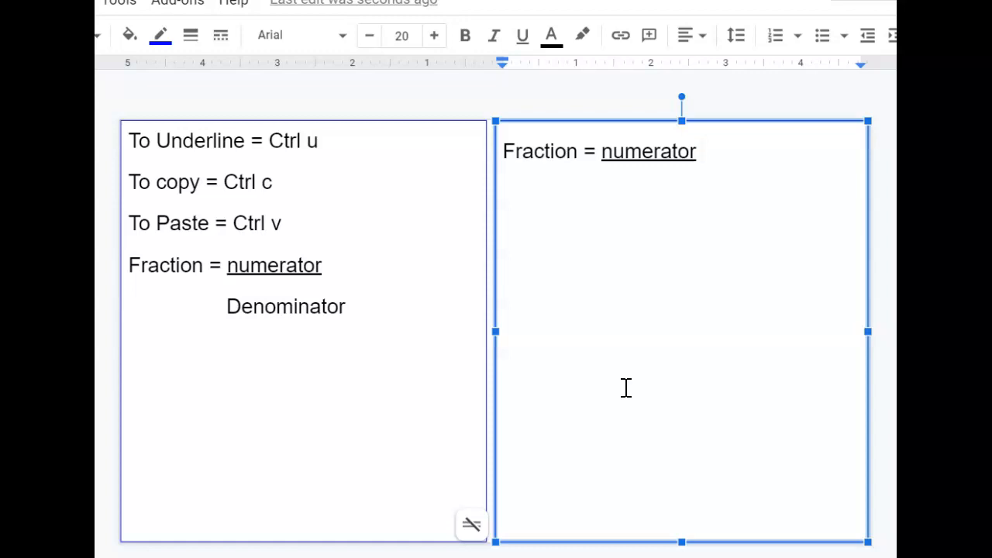
key("Return")
key("BackSpace")
left_click(644, 462)
type("Denominator")
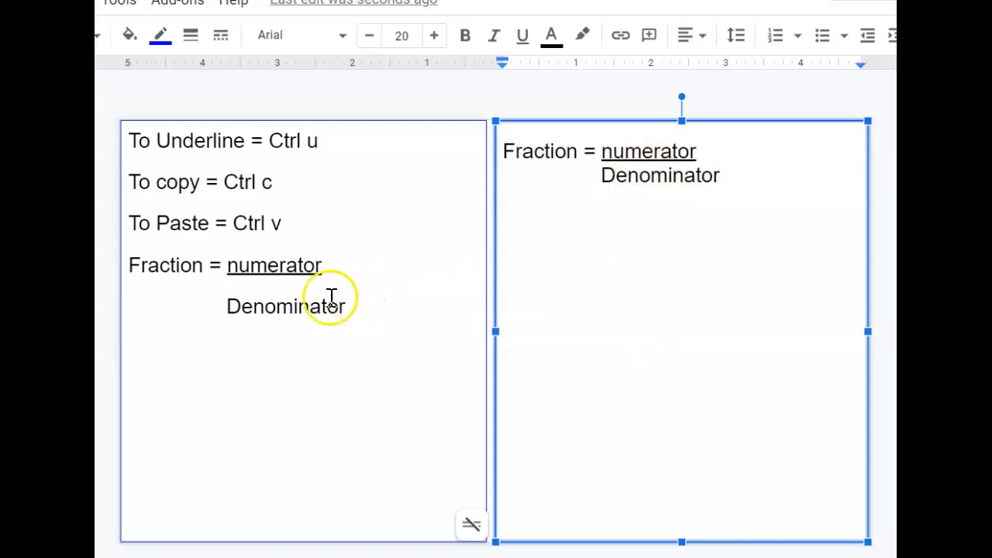
Create an underlined blank ending in a period on a new line below "Denominator", and set the period's font size to 4.
left_click(744, 178)
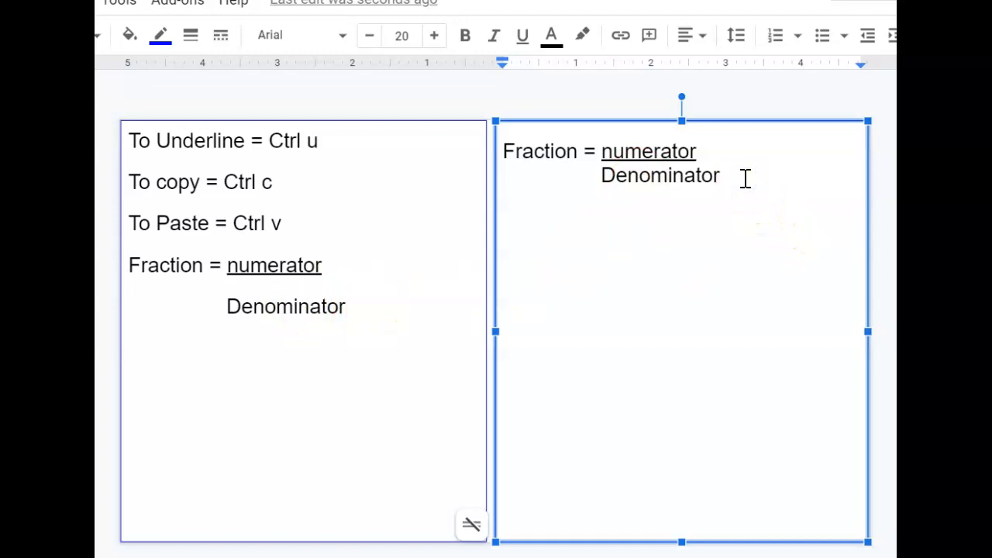
key("Return")
key("ctrl+u")
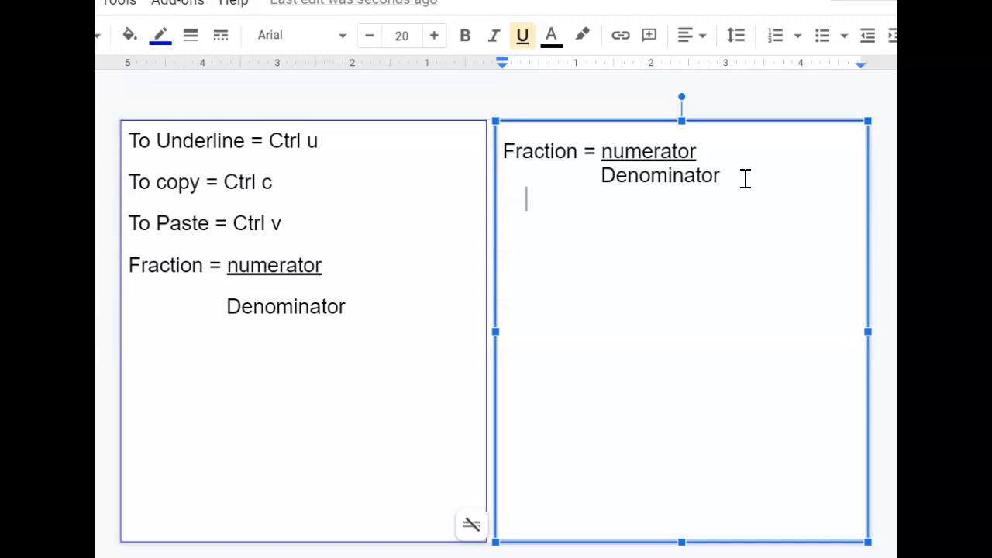
type(".")
key("shift+Left")
left_click(408, 35)
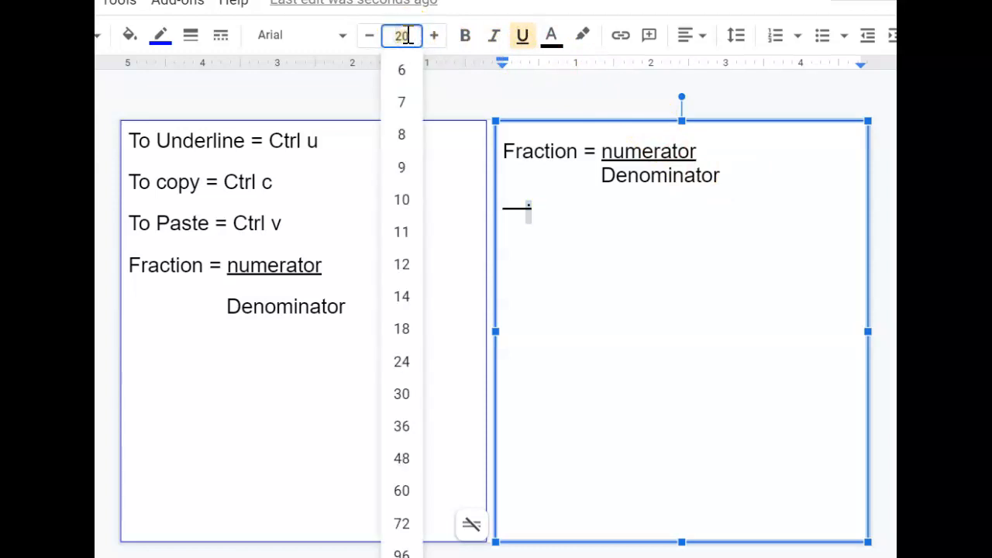
type("4")
key("Return")
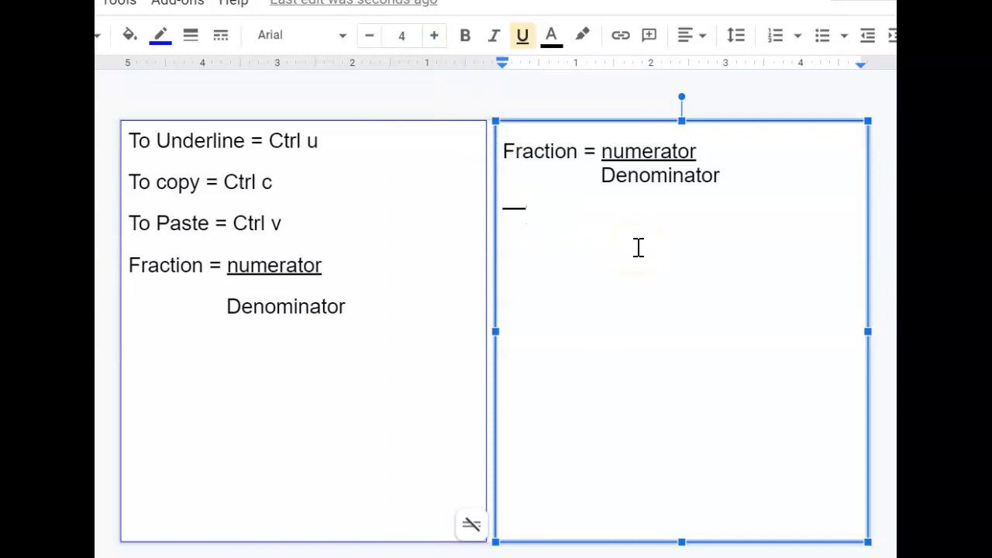
Turn off underlining after the tiny period, restore font size 20 and add blank spaces.
left_click(520, 39)
key("ctrl+u")
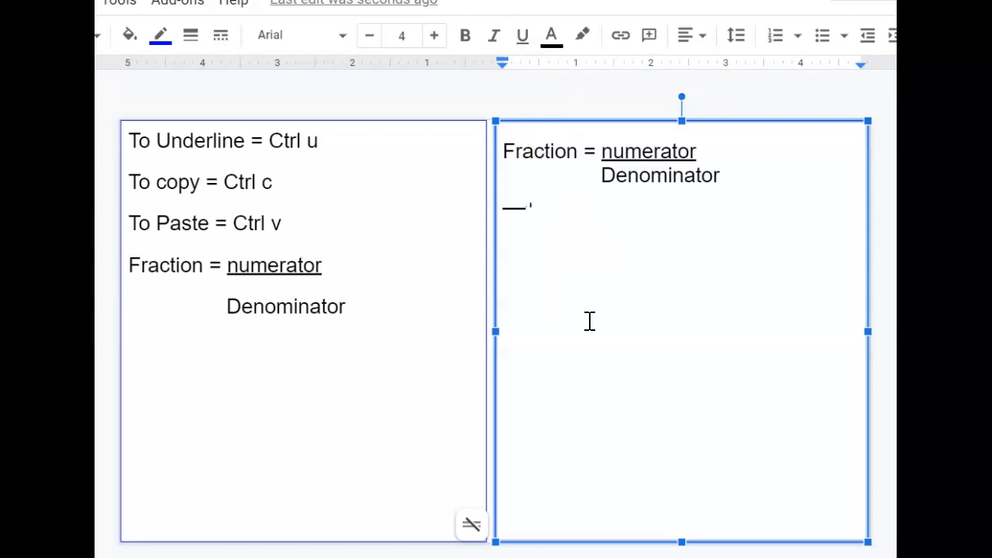
left_click(407, 35)
type("20")
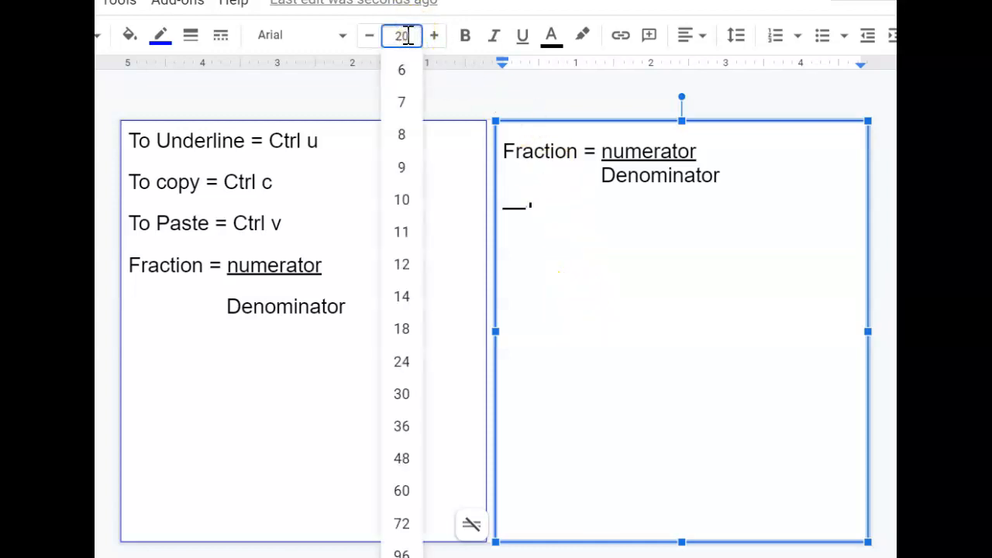
key("Return")
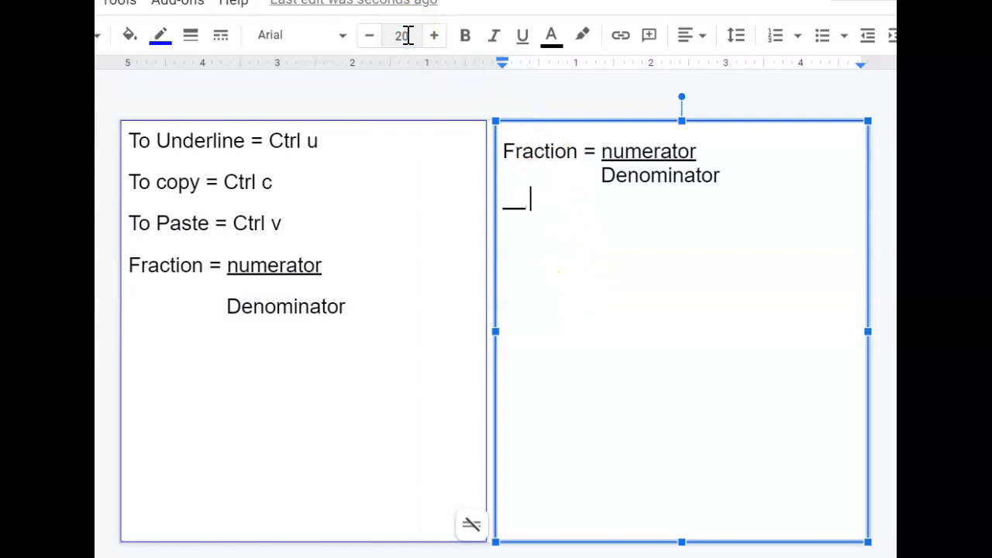
type("__")
left_click(645, 328)
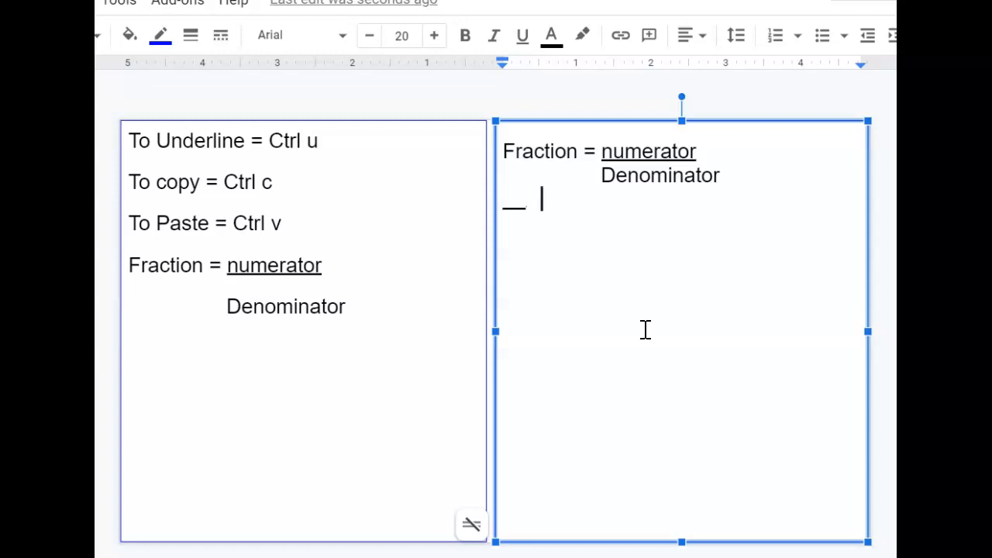
Copy the blank fraction bar with its tiny period and trailing spaces, and paste it on the line below "Denominator".
key("shift+Left")
key("shift+Left")
key("shift+Left")
key("shift+Left")
key("shift+Left")
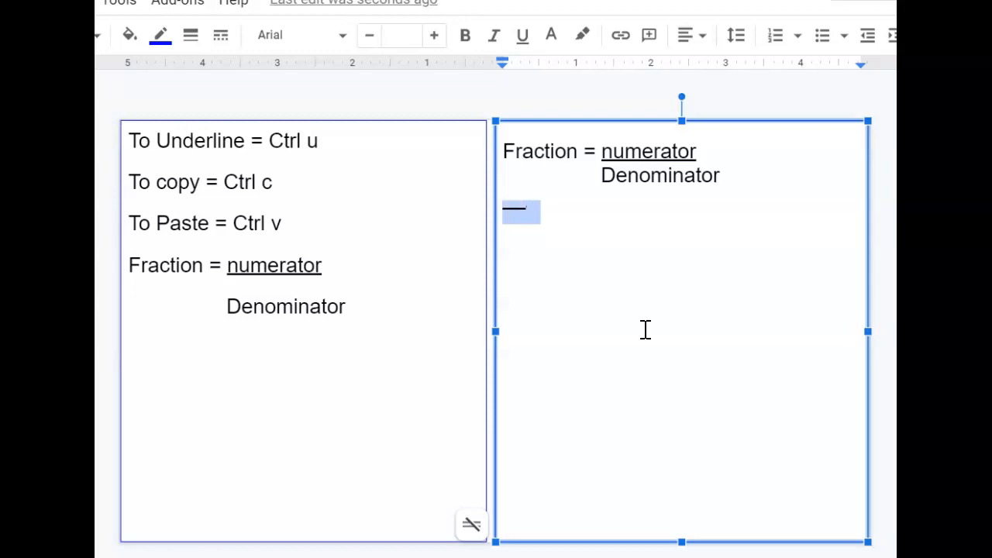
left_click(730, 176)
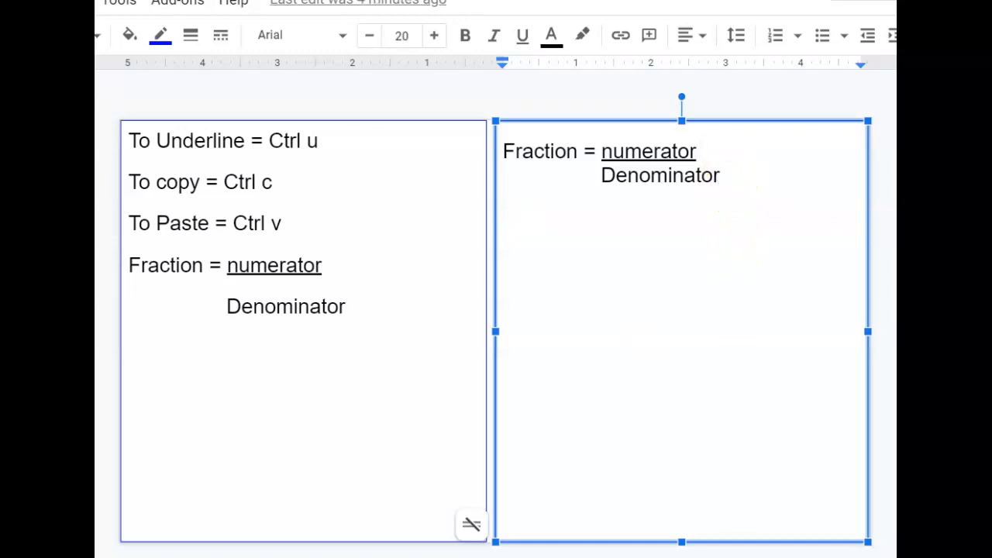
double_click(537, 222)
left_click(537, 222)
key("ctrl+v")
Enter 5 as the numerator on the blank fraction bar, keeping the text after the bar free of underlining.
key("BackSpace")
key("BackSpace")
key("Left")
key("Left")
key("Left")
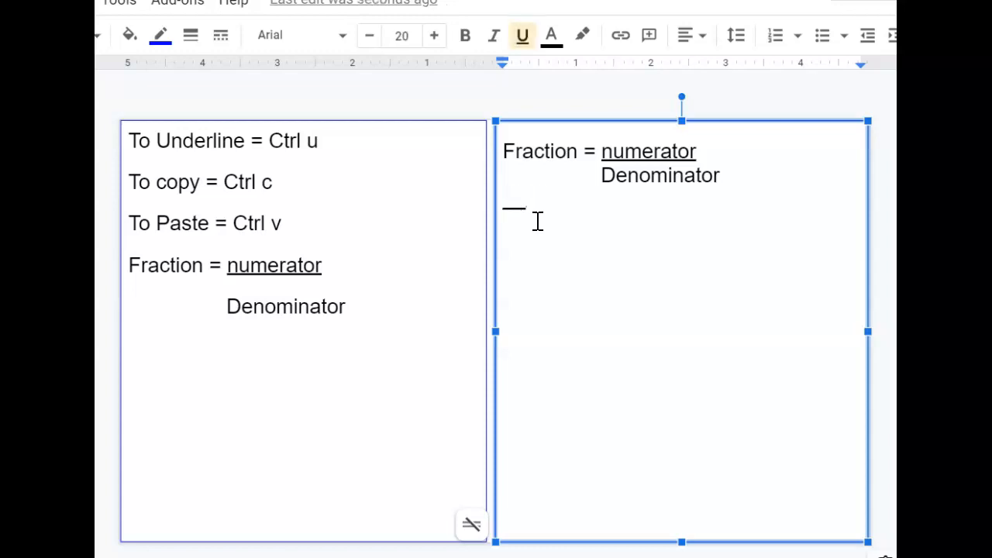
type("5")
key("Right")
key("Right")
key("Right")
key("ctrl+u")
key("Right")
key("Right")
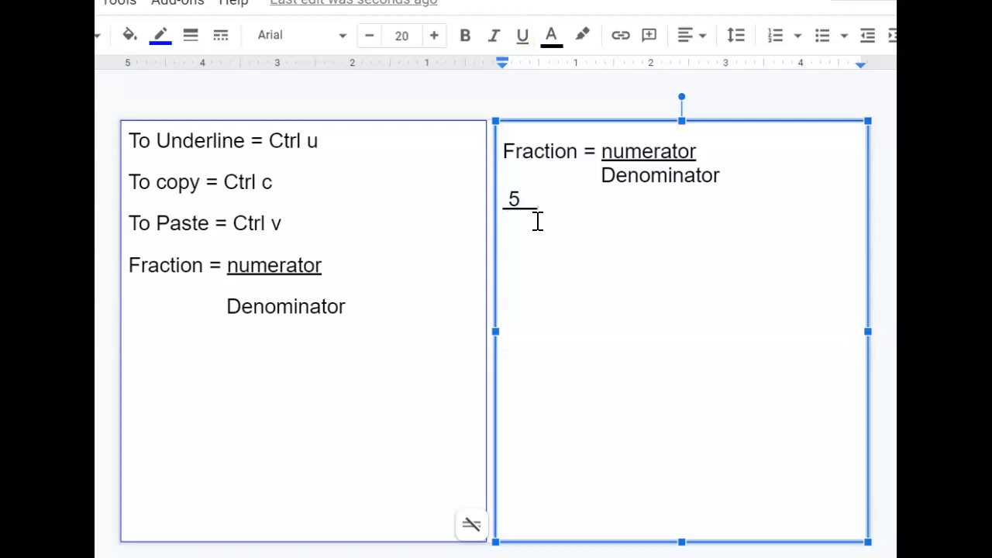
Enter 18 as the denominator beneath the first fraction bar and shift the 5 to centre it above.
key("Return")
type("18")
left_click(515, 200)
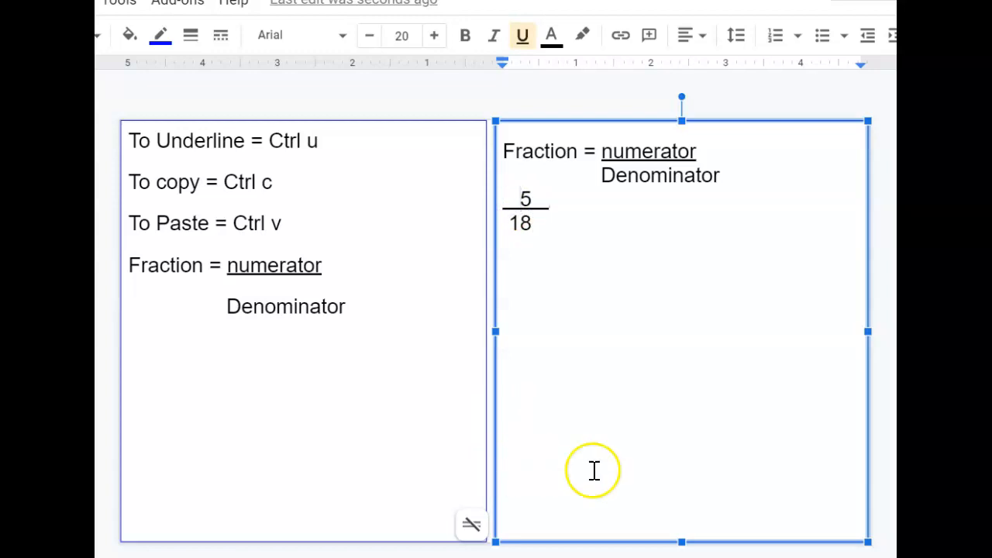
Add a plus sign and a second fraction, 13 over 17, after the first fraction.
left_click(569, 205)
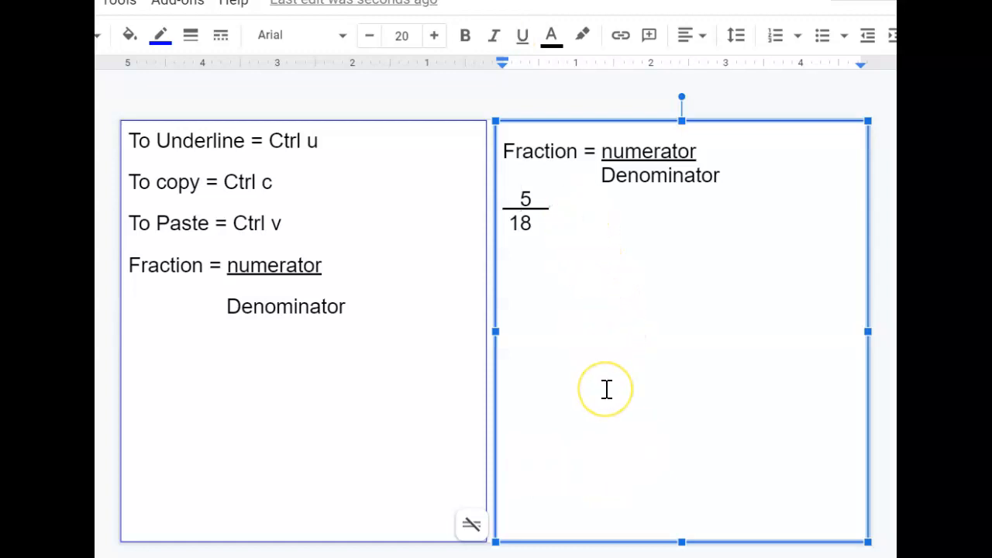
type("+")
type("__")
key("BackSpace")
key("BackSpace")
key("ctrl+u")
key("Left")
key("Left")
type("13")
key("Down")
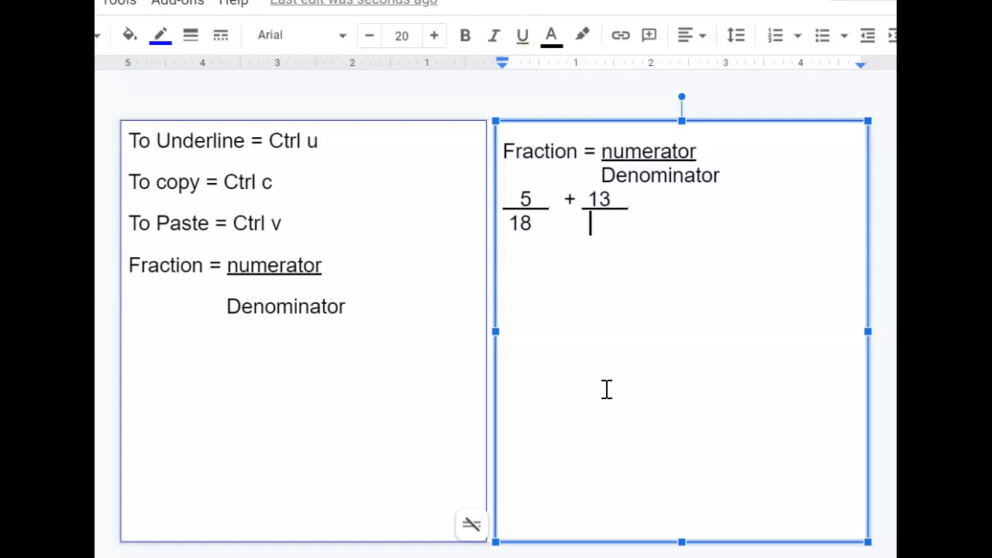
type("17")
Add a plus sign and a third blank fraction bar after the second fraction.
key("Up")
key("Right")
key("Right")
key("Right")
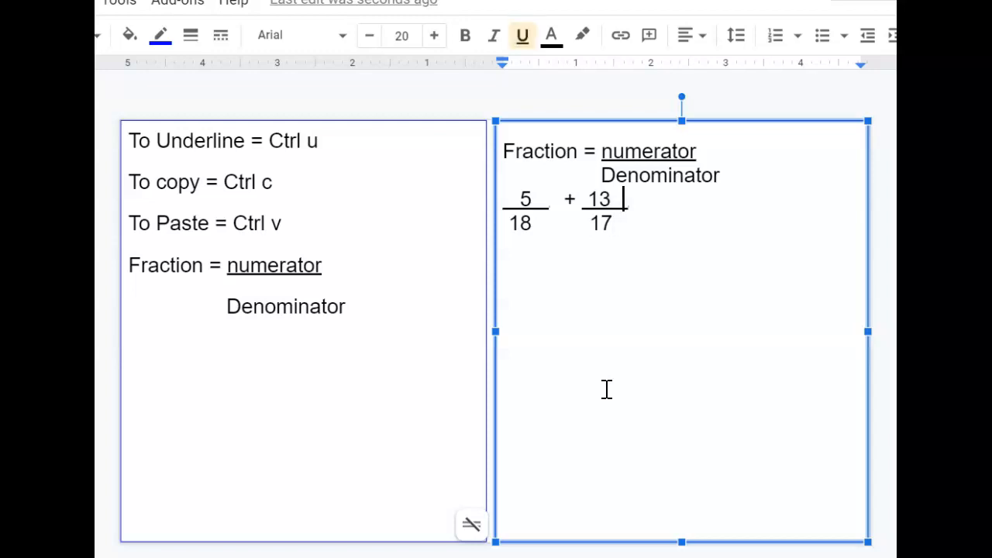
key("ctrl+u")
type(",")
key("BackSpace")
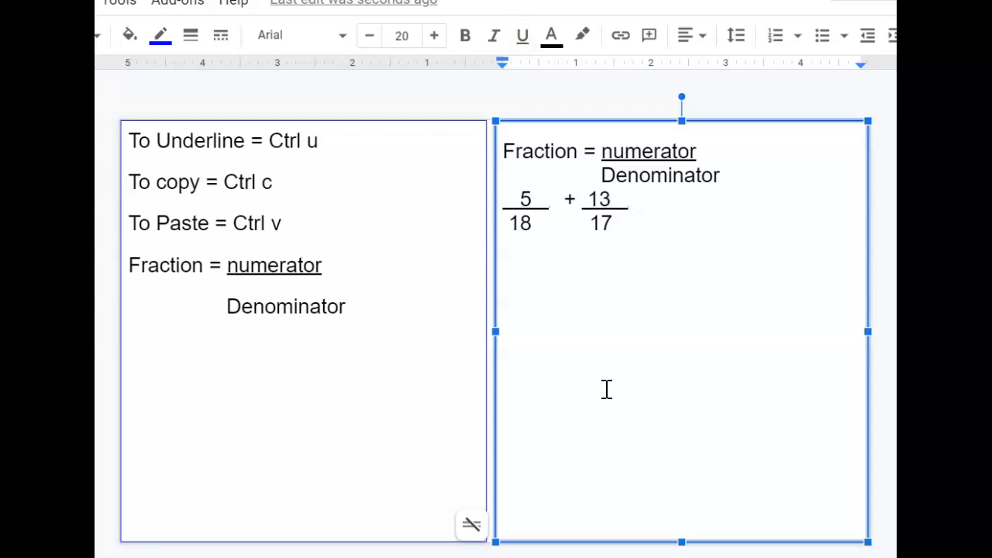
type("+")
type(",")
Fill the third fraction with 7 over 10000 and widen its bar so the 7 is centred.
key("Left")
key("Left")
key("Left")
key("Left")
key("Left")
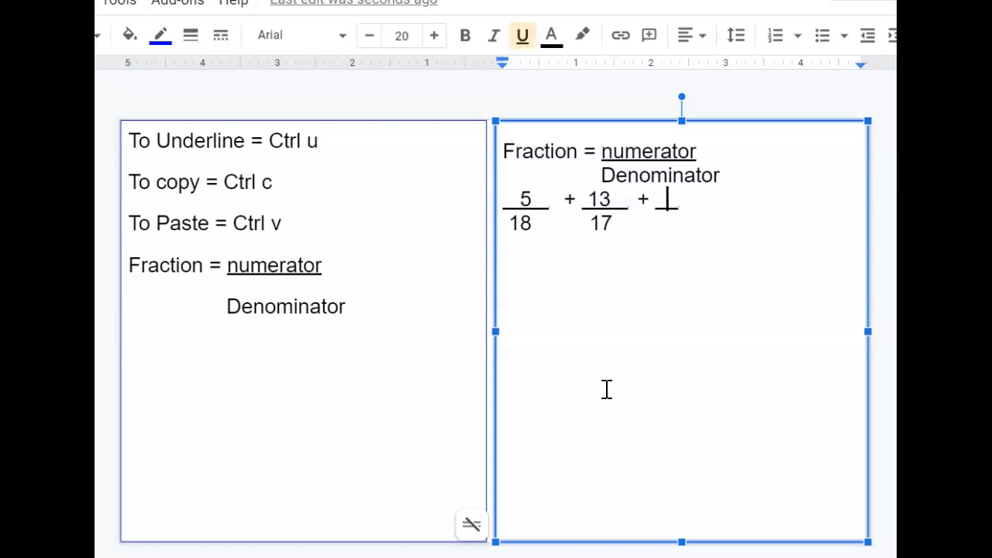
type("7")
key("Down")
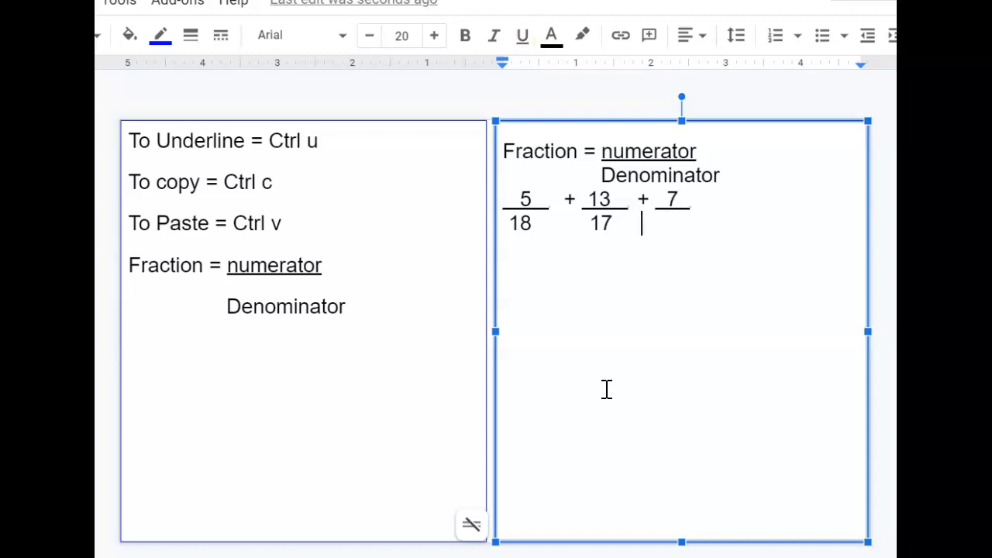
type("10000")
key("ctrl+u")
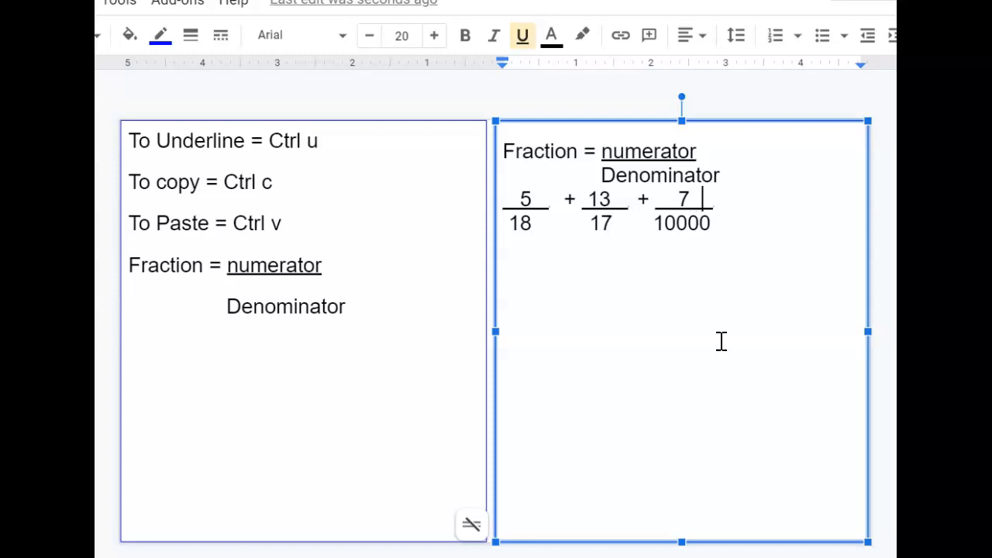
Leave an empty line below the fractions and enter "Fractions =" followed by a blank fraction bar.
left_click(723, 229)
key("Return")
key("Return")
type("Fractions =")
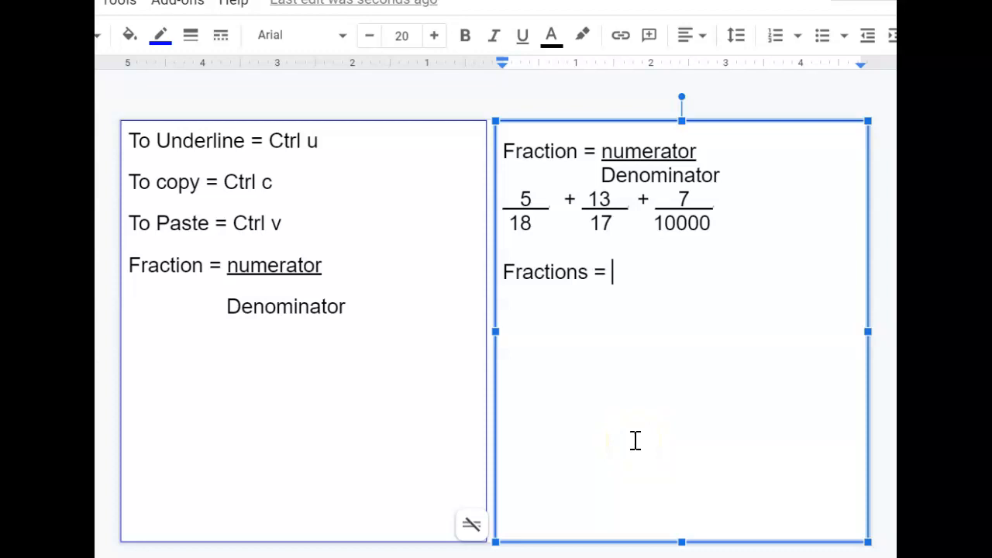
type("___")
Enter "numerator" on the blank fraction bar after "Fractions =".
left_click(622, 271)
left_click(621, 275)
key("ctrl+u")
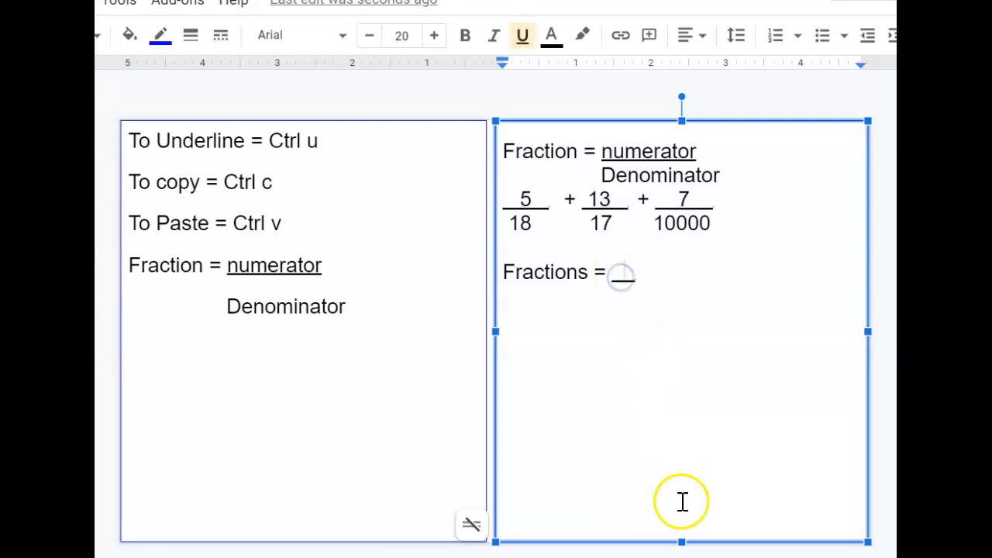
type("n")
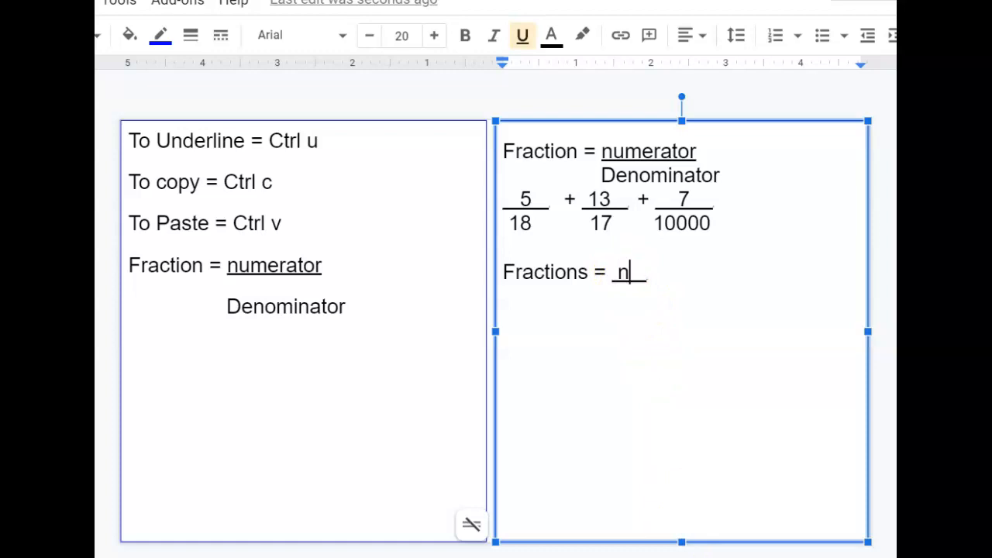
type("umerator")
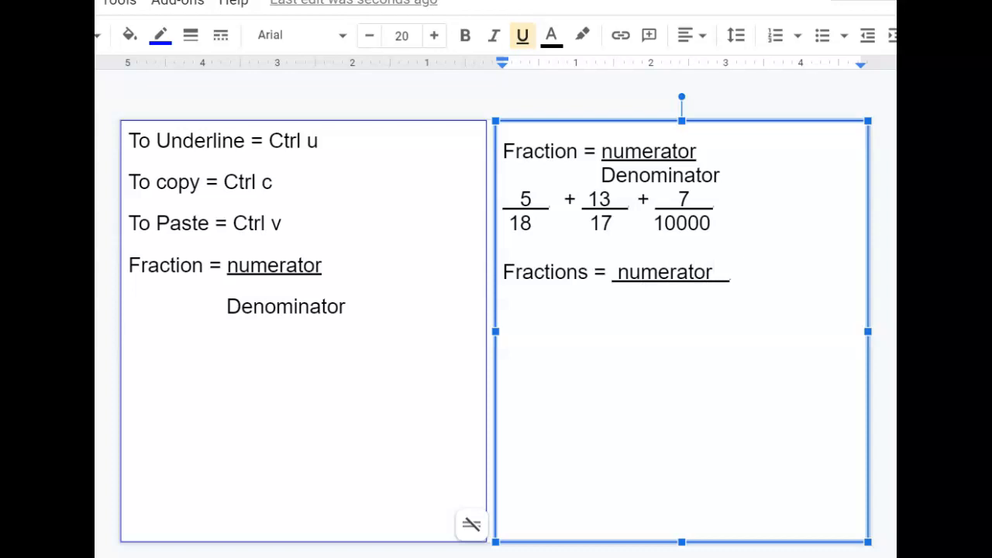
Add "Denominator" without underline on the next line, aligned beneath the new fraction bar.
key("ctrl+u")
key("Return")
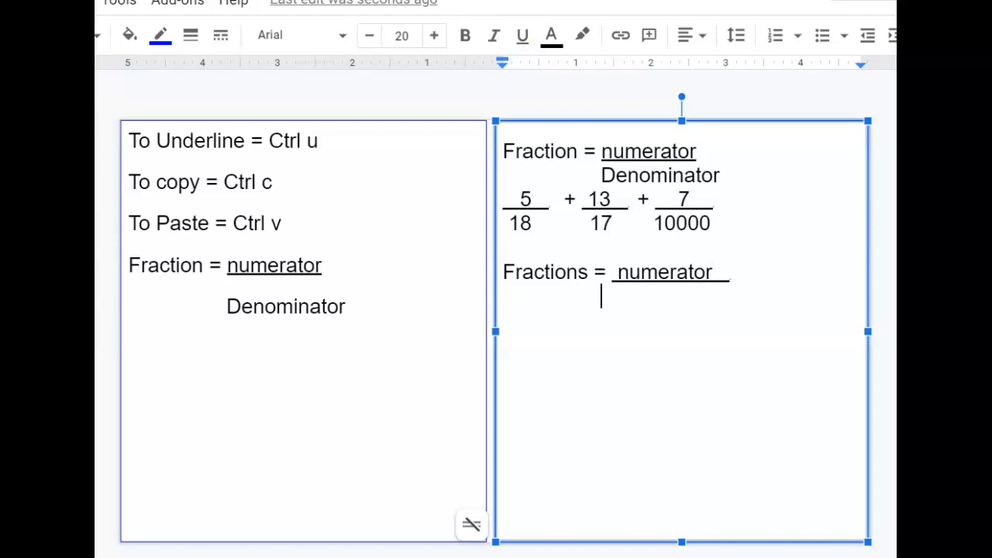
type("Denom")
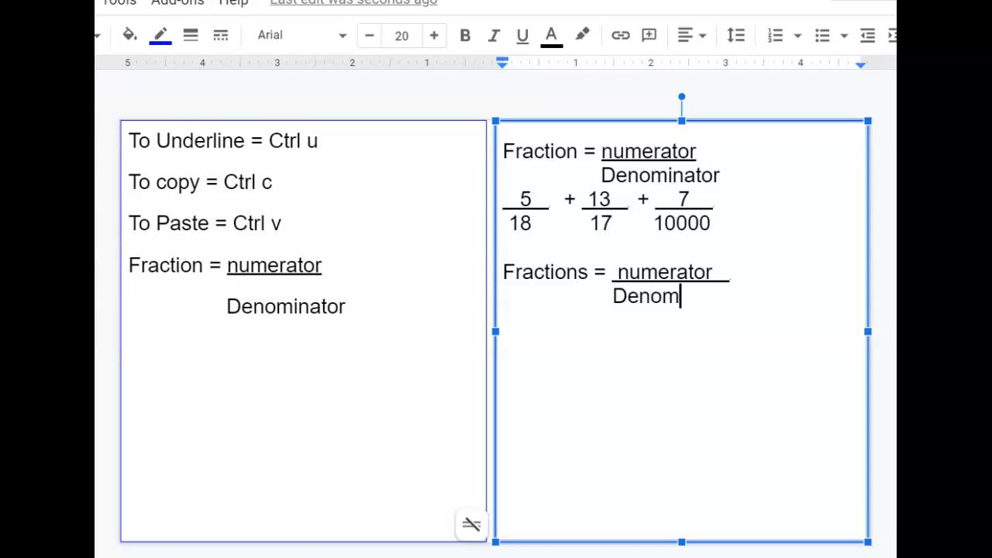
type("inator")
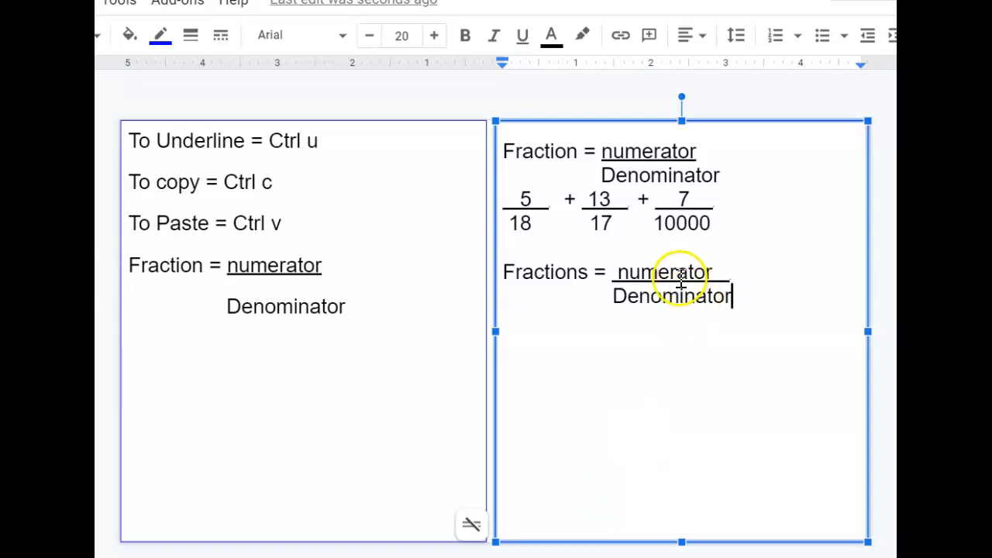
Adjust the underlined spacing before "numerator" in the "Fractions =" line to centre it over "Denominator".
left_click(617, 271)
left_click(617, 276)
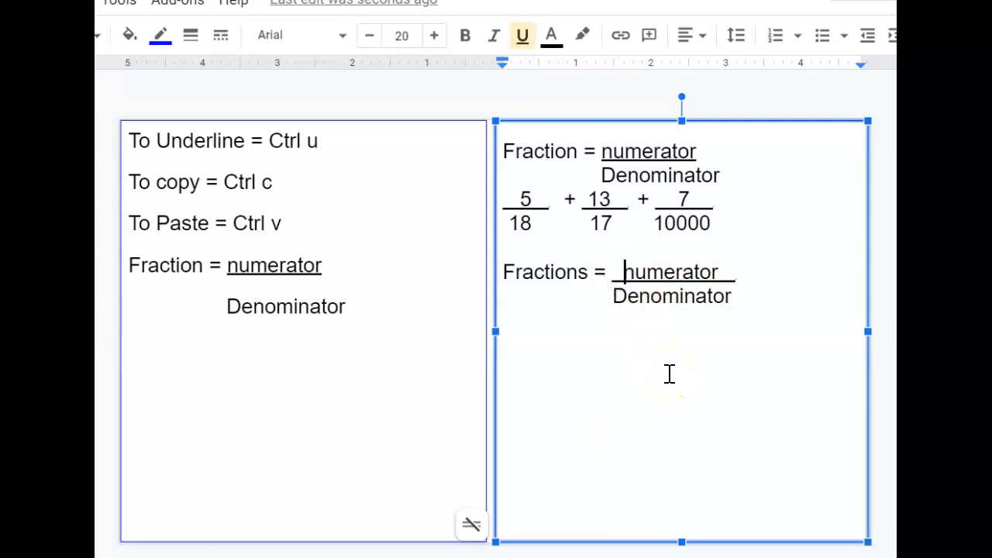
key("BackSpace")
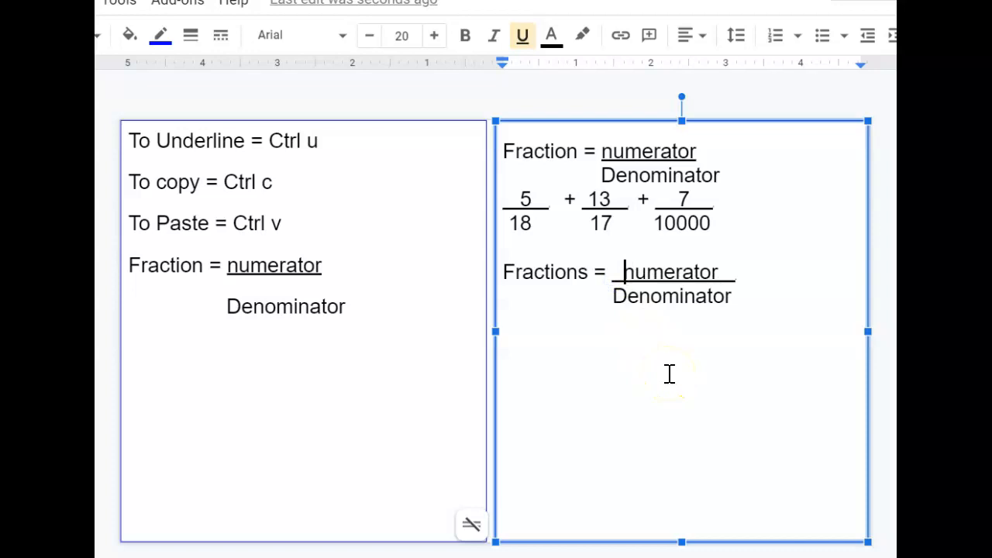